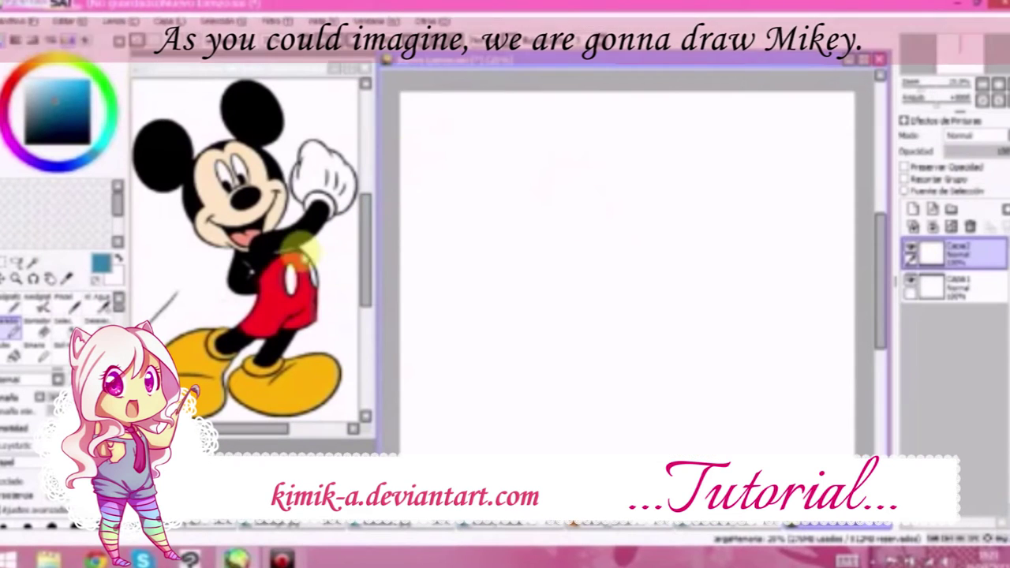
- Sketch light-blue action lines and volume circles for the head, torso, limbs, raised fist, feet and side ear, following the Mickey reference
mouse_move(580, 386)
mouse_down()
mouse_move(605, 171)
mouse_move(597, 374)
mouse_move(598, 167)
mouse_move(561, 140)
mouse_move(608, 140)
mouse_move(599, 196)
mouse_move(613, 129)
mouse_move(602, 218)
mouse_move(547, 168)
mouse_move(621, 225)
mouse_move(560, 203)
mouse_move(591, 198)
mouse_move(658, 299)
mouse_move(666, 240)
mouse_move(654, 273)
mouse_move(573, 232)
mouse_move(674, 255)
mouse_move(608, 254)
mouse_move(604, 214)
mouse_move(681, 216)
mouse_move(663, 334)
mouse_move(584, 393)
mouse_move(620, 282)
mouse_move(564, 361)
mouse_move(579, 363)
mouse_move(530, 419)
mouse_move(525, 376)
mouse_move(649, 407)
mouse_move(609, 417)
mouse_move(616, 368)
mouse_move(582, 350)
mouse_move(654, 407)
mouse_move(692, 379)
mouse_move(590, 357)
mouse_move(660, 387)
mouse_move(634, 429)
mouse_move(687, 411)
mouse_move(717, 377)
mouse_move(683, 422)
mouse_up()
mouse_move(602, 241)
mouse_down()
mouse_move(592, 216)
mouse_move(599, 271)
mouse_move(591, 258)
mouse_move(614, 283)
mouse_up()
mouse_move(688, 198)
mouse_down()
mouse_move(708, 170)
mouse_move(738, 172)
mouse_move(728, 150)
mouse_move(681, 182)
mouse_move(710, 201)
mouse_move(714, 191)
mouse_move(702, 206)
mouse_move(726, 137)
mouse_move(709, 157)
mouse_move(692, 142)
mouse_move(708, 203)
mouse_up()
mouse_move(586, 251)
mouse_down()
mouse_move(616, 169)
mouse_move(635, 159)
mouse_move(617, 183)
mouse_move(602, 166)
mouse_move(607, 138)
mouse_move(582, 209)
mouse_up()
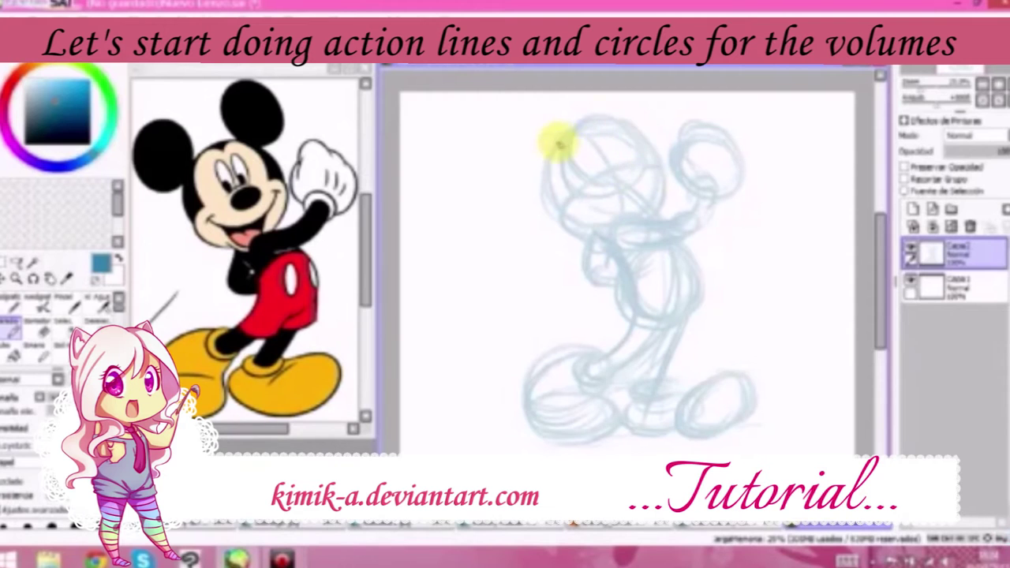
drag(498, 115, 530, 179)
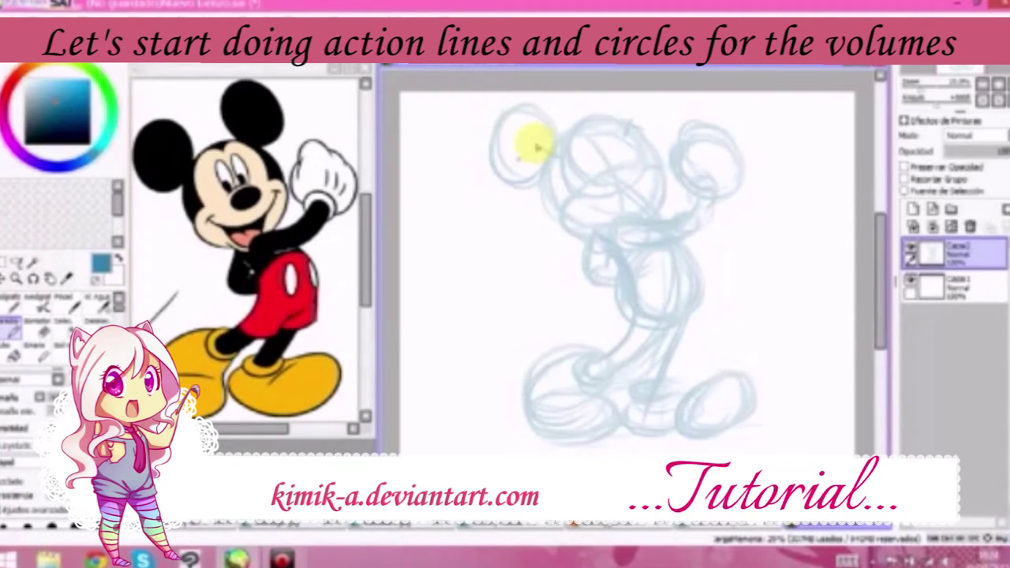
- Transform the whole sketch, scaling it down and moving it to free space above the head
key(ctrl+t)
key(Return)
key(ctrl+z)
key(ctrl+t)
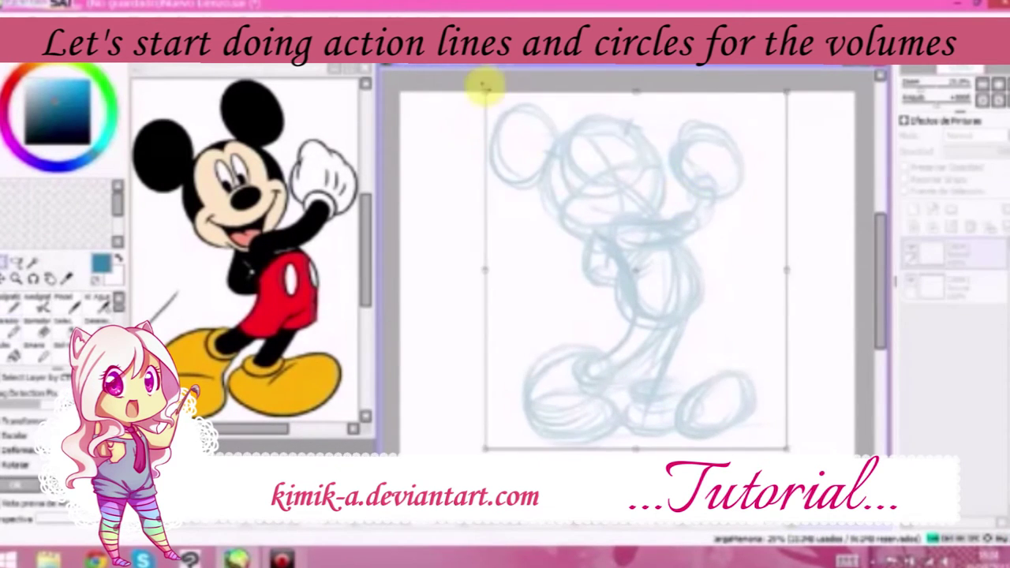
drag(486, 89, 531, 150)
drag(643, 245, 619, 230)
key(Return)
- Sketch the second ear as an oval on top of the head
drag(606, 161, 607, 115)
mouse_move(554, 164)
mouse_down()
mouse_move(515, 186)
mouse_move(550, 157)
mouse_up()
drag(608, 118, 605, 112)
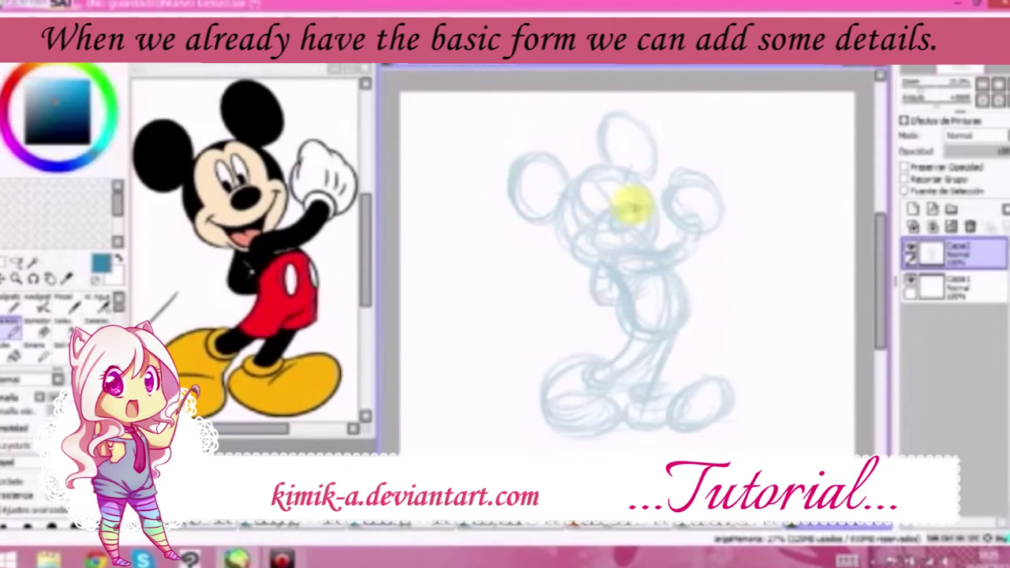
- Sketch the nose, muzzle and smile, and define the raised fist, arms, legs and shorts over the construction circles
drag(653, 242, 569, 198)
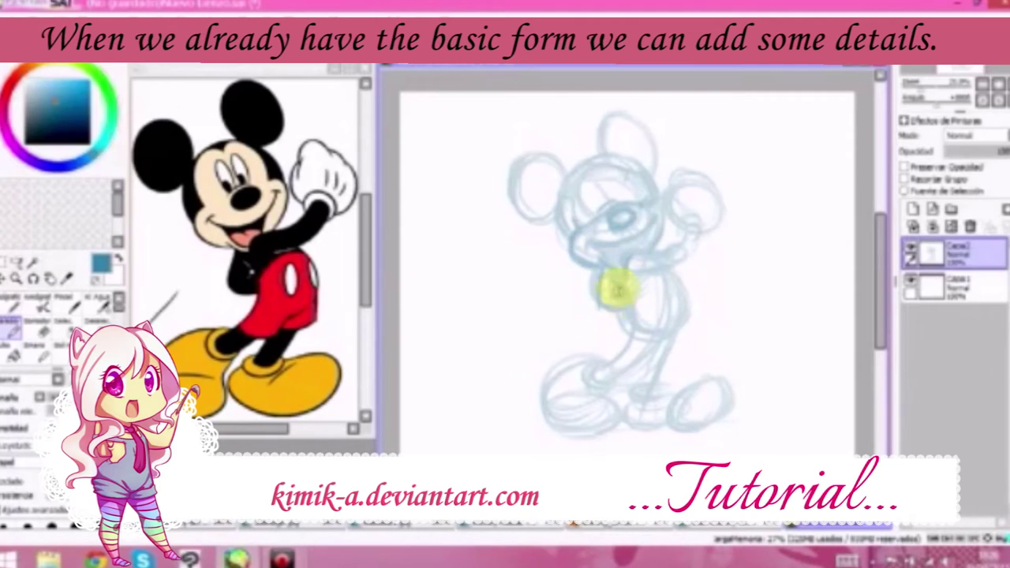
mouse_move(683, 209)
mouse_down()
mouse_move(705, 165)
mouse_move(686, 192)
mouse_move(719, 185)
mouse_move(710, 230)
mouse_move(703, 219)
mouse_move(665, 275)
mouse_move(694, 289)
mouse_move(681, 343)
mouse_move(620, 338)
mouse_move(593, 366)
mouse_move(581, 358)
mouse_move(536, 408)
mouse_move(577, 435)
mouse_move(605, 395)
mouse_up()
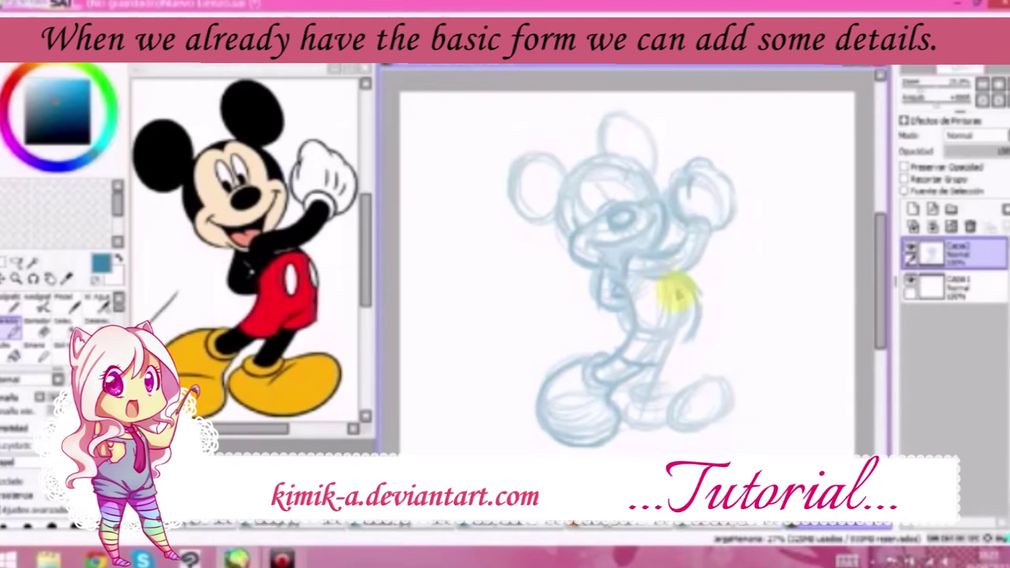
mouse_move(688, 336)
mouse_down()
mouse_move(641, 392)
mouse_move(693, 335)
mouse_move(671, 355)
mouse_move(701, 302)
mouse_move(714, 337)
mouse_up()
- Strengthen the head outline, sketch the two oval eyes and rework the ears with larger outlines
mouse_move(582, 221)
mouse_down()
mouse_move(552, 169)
mouse_move(597, 147)
mouse_move(635, 161)
mouse_up()
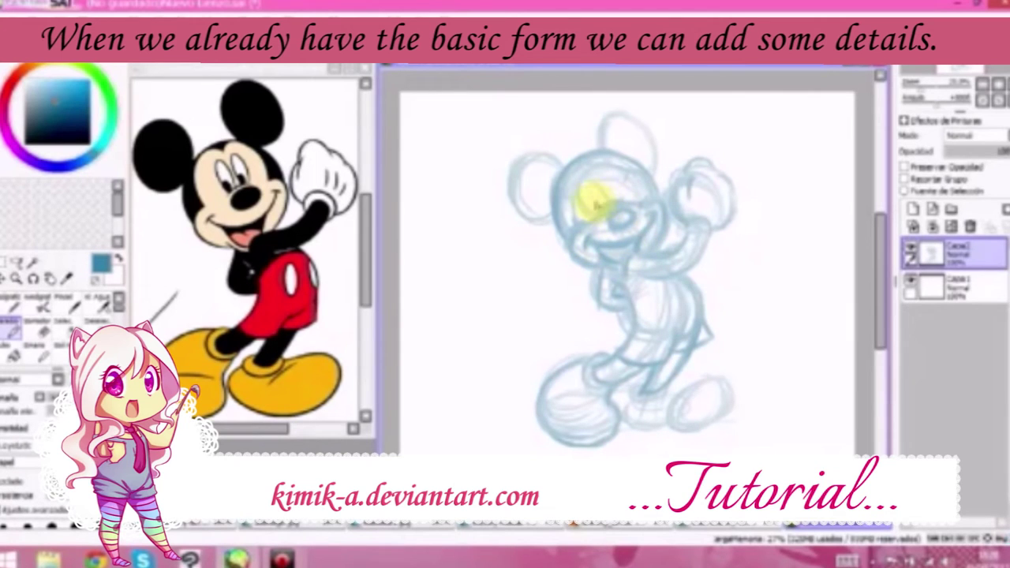
mouse_move(593, 167)
mouse_down()
mouse_move(571, 213)
mouse_move(575, 172)
mouse_move(630, 166)
mouse_move(585, 202)
mouse_move(604, 172)
mouse_up()
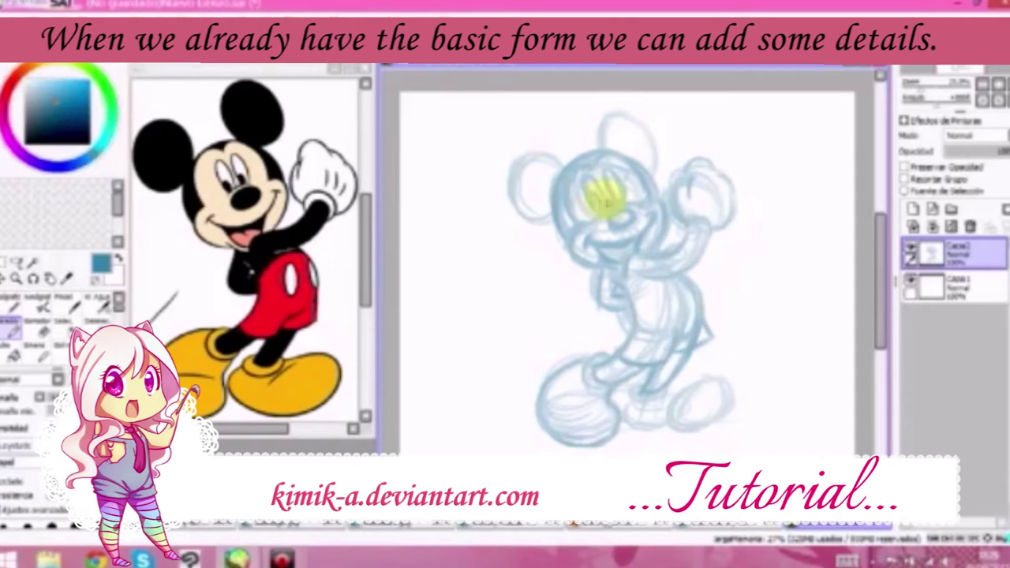
mouse_move(542, 175)
mouse_down()
mouse_move(513, 145)
mouse_move(533, 146)
mouse_move(508, 180)
mouse_move(518, 142)
mouse_move(547, 142)
mouse_move(499, 175)
mouse_move(628, 148)
mouse_move(647, 157)
mouse_move(647, 182)
mouse_up()
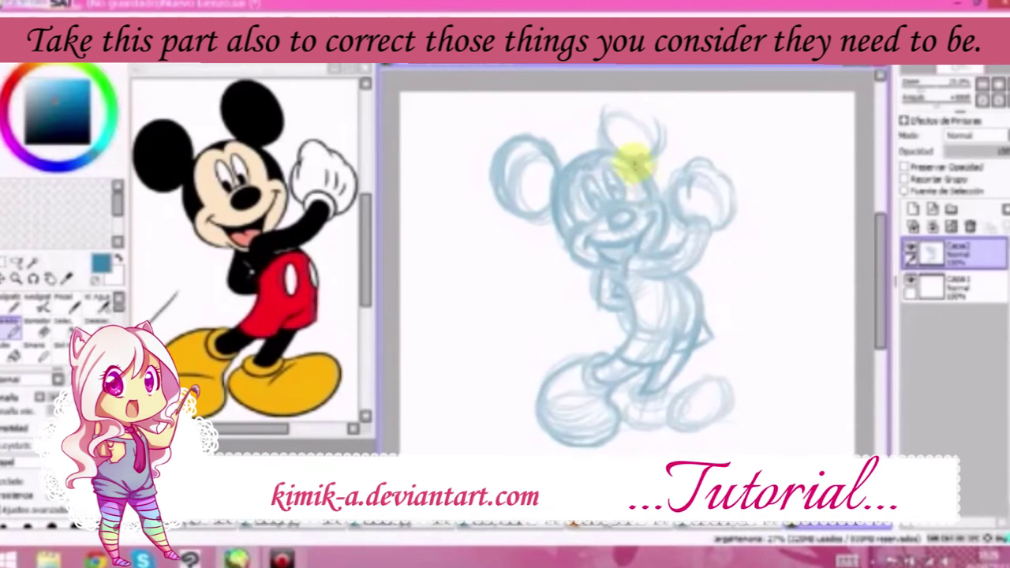
- Correct the sketch by enlarging the top ear and reinforcing the face, raised glove and torso lines
mouse_move(606, 224)
mouse_down()
mouse_move(581, 226)
mouse_move(723, 166)
mouse_move(707, 218)
mouse_move(691, 206)
mouse_move(685, 229)
mouse_move(699, 223)
mouse_move(661, 223)
mouse_move(651, 171)
mouse_move(603, 148)
mouse_move(660, 135)
mouse_move(608, 103)
mouse_move(640, 163)
mouse_up()
drag(696, 282, 689, 296)
drag(650, 108, 591, 119)
click(252, 83)
click(615, 119)
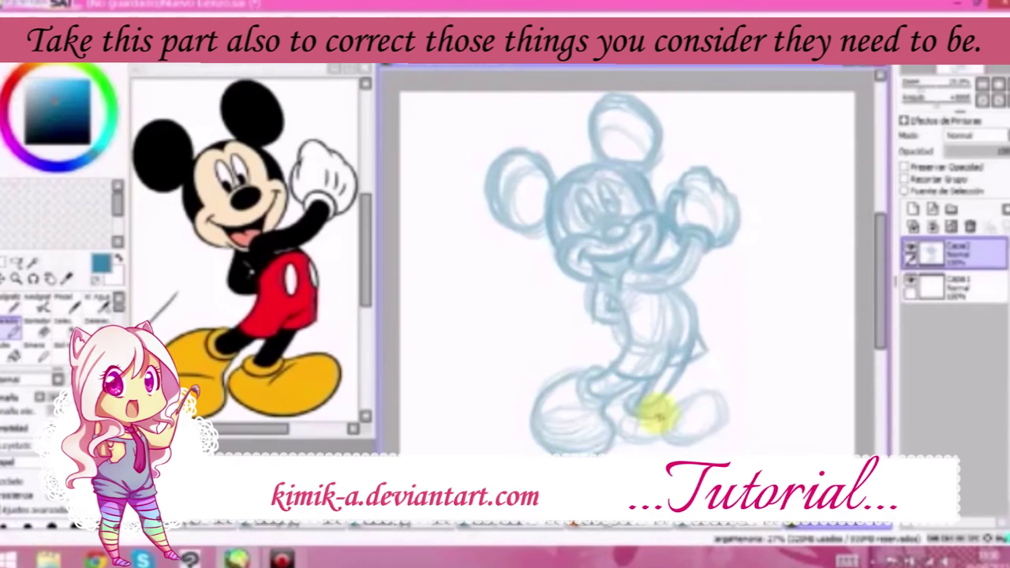
- Redefine the legs and both shoes in the sketch and erase stray lines around the rear shoe
mouse_move(617, 300)
mouse_down()
mouse_move(622, 358)
mouse_move(623, 307)
mouse_move(606, 365)
mouse_move(585, 384)
mouse_move(598, 396)
mouse_move(628, 385)
mouse_move(575, 381)
mouse_move(594, 400)
mouse_move(548, 394)
mouse_move(523, 408)
mouse_move(523, 440)
mouse_move(523, 423)
mouse_move(657, 440)
mouse_move(673, 402)
mouse_move(645, 437)
mouse_move(643, 404)
mouse_move(739, 402)
mouse_move(704, 434)
mouse_move(657, 436)
mouse_move(677, 401)
mouse_move(712, 390)
mouse_move(622, 430)
mouse_move(649, 442)
mouse_move(671, 401)
mouse_move(701, 391)
mouse_move(735, 401)
mouse_up()
key(e)
drag(736, 366, 721, 381)
- Lower the sketch layer's opacity and add a new layer above it for the line art
drag(1002, 152, 984, 152)
click(962, 287)
click(962, 254)
click(912, 209)
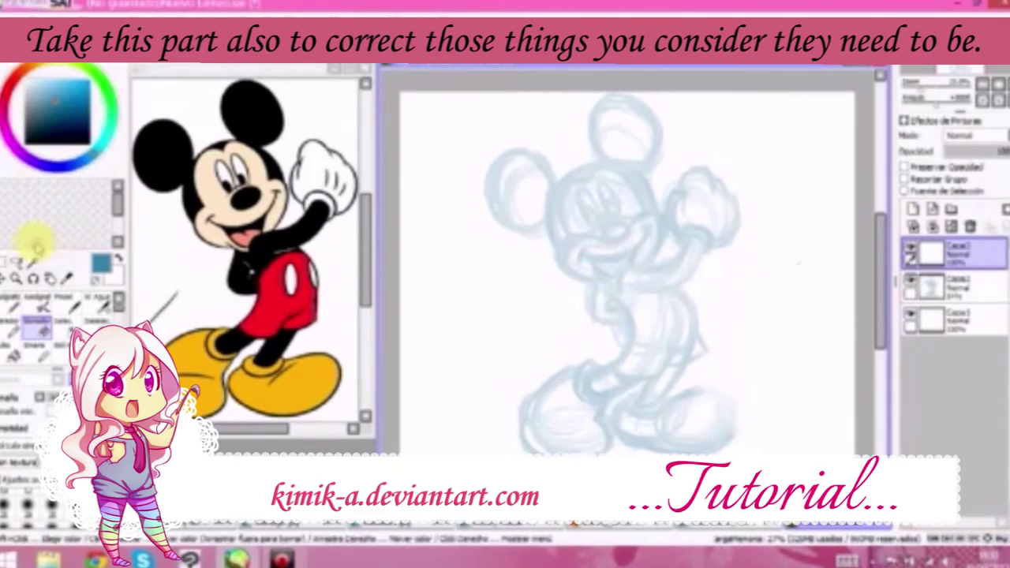
- Ink both ears and the outer contour of the head in black on the new layer
click(11, 304)
click(27, 143)
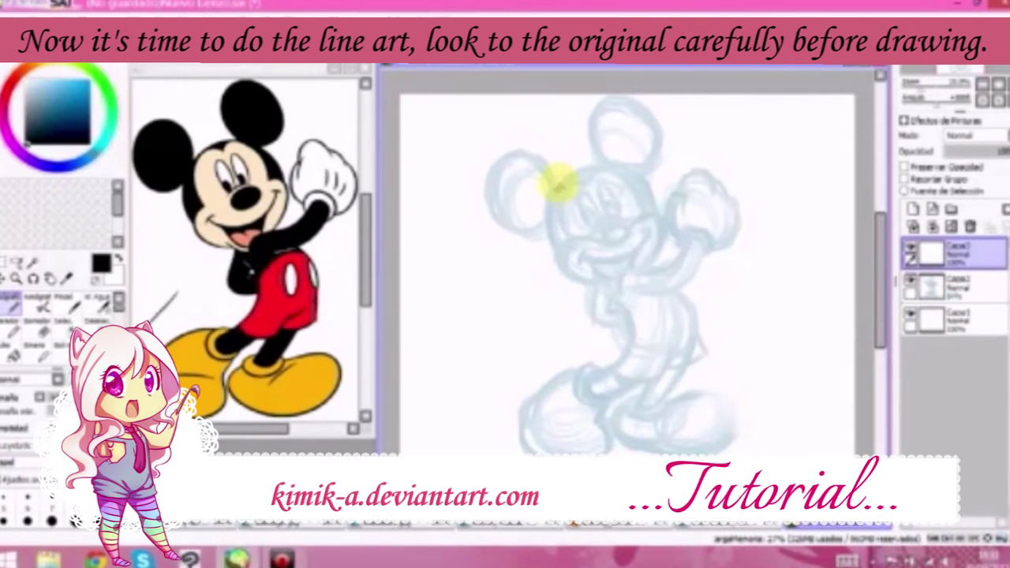
mouse_move(503, 157)
mouse_down()
mouse_move(492, 212)
mouse_move(545, 216)
mouse_move(555, 173)
mouse_move(508, 150)
mouse_move(490, 191)
mouse_up()
mouse_move(613, 165)
mouse_down()
mouse_move(594, 136)
mouse_move(657, 134)
mouse_move(636, 170)
mouse_up()
drag(549, 203, 552, 254)
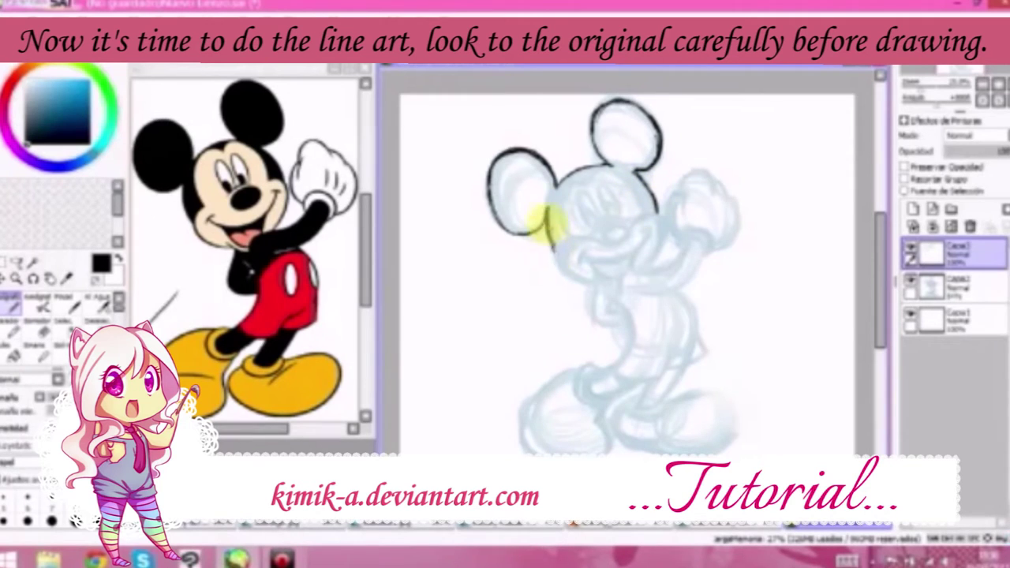
- Ink the face mask around the eyes, the cheeks and the chin contour
mouse_move(553, 208)
mouse_down()
mouse_move(608, 168)
mouse_move(656, 211)
mouse_up()
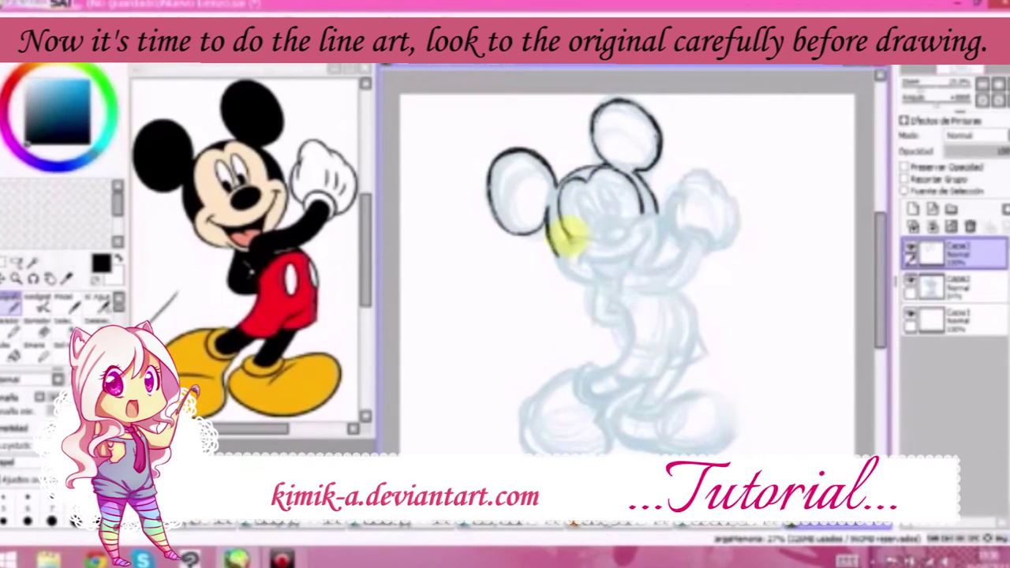
drag(558, 254, 593, 275)
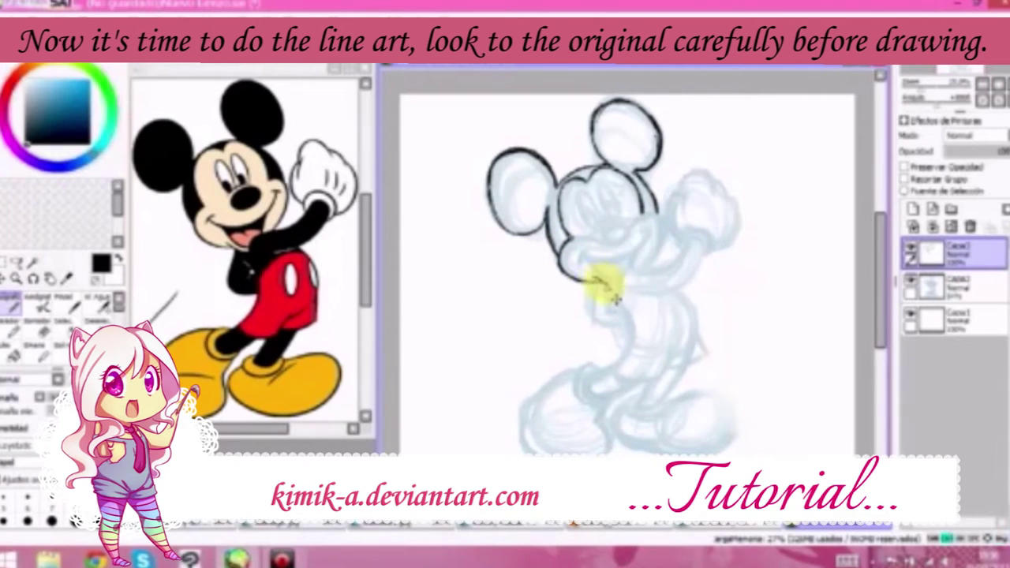
drag(655, 282, 661, 231)
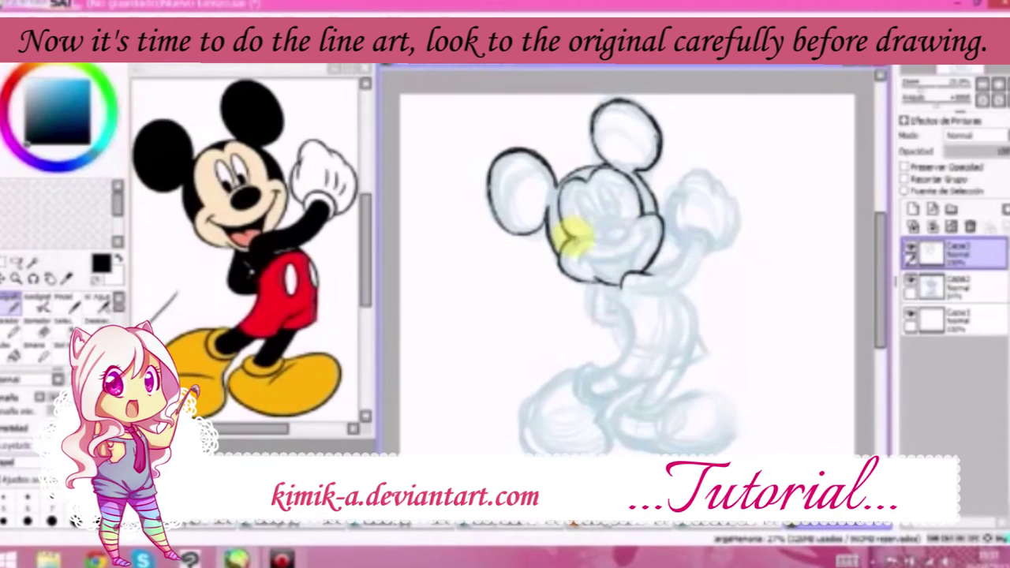
- Erase the overlapping line at the cheek, and ink the smile, open mouth and black nose
click(36, 322)
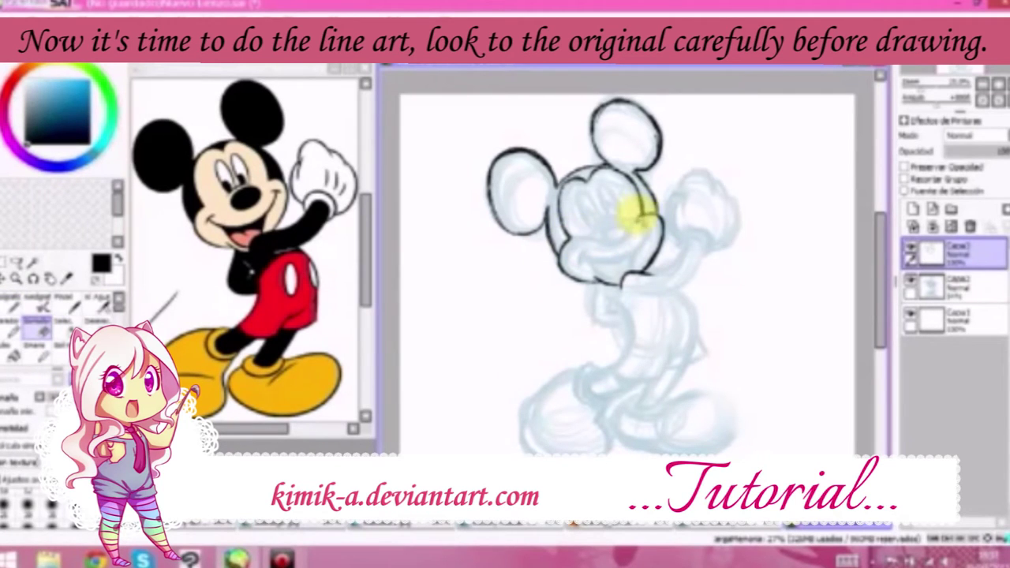
click(11, 301)
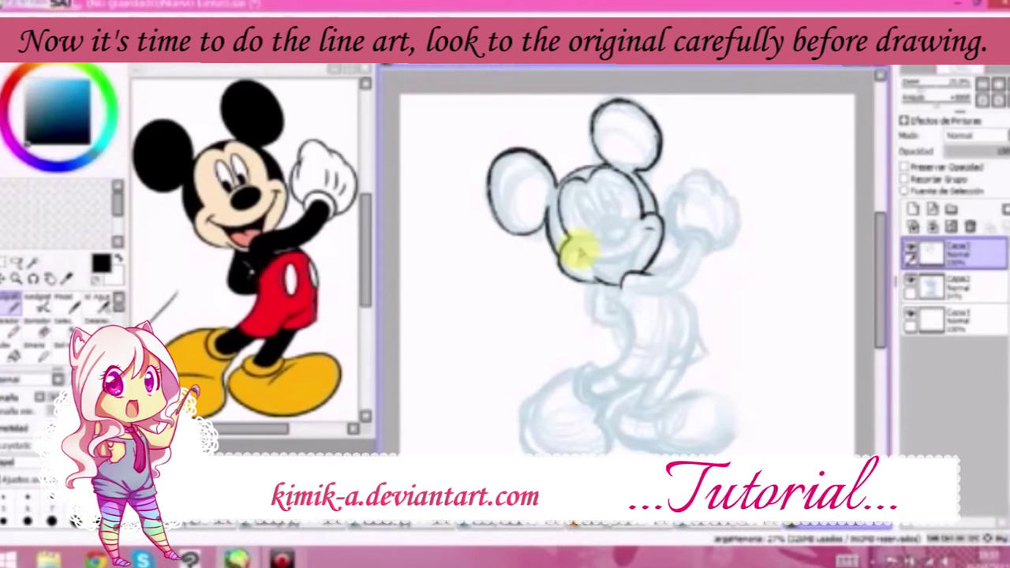
mouse_move(639, 238)
mouse_down()
mouse_move(591, 258)
mouse_move(658, 230)
mouse_up()
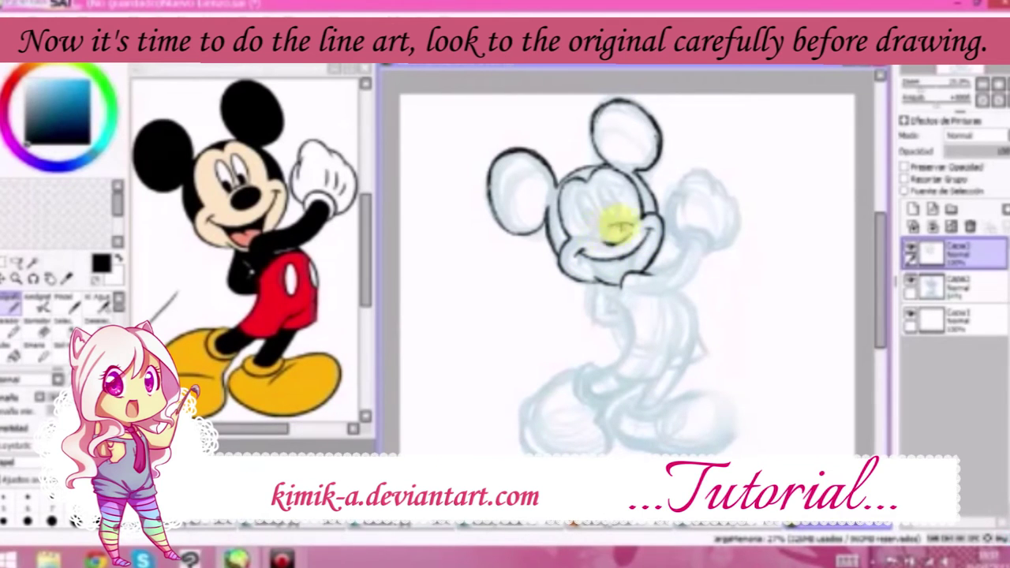
mouse_move(633, 254)
mouse_down()
mouse_move(613, 280)
mouse_move(633, 259)
mouse_move(602, 276)
mouse_up()
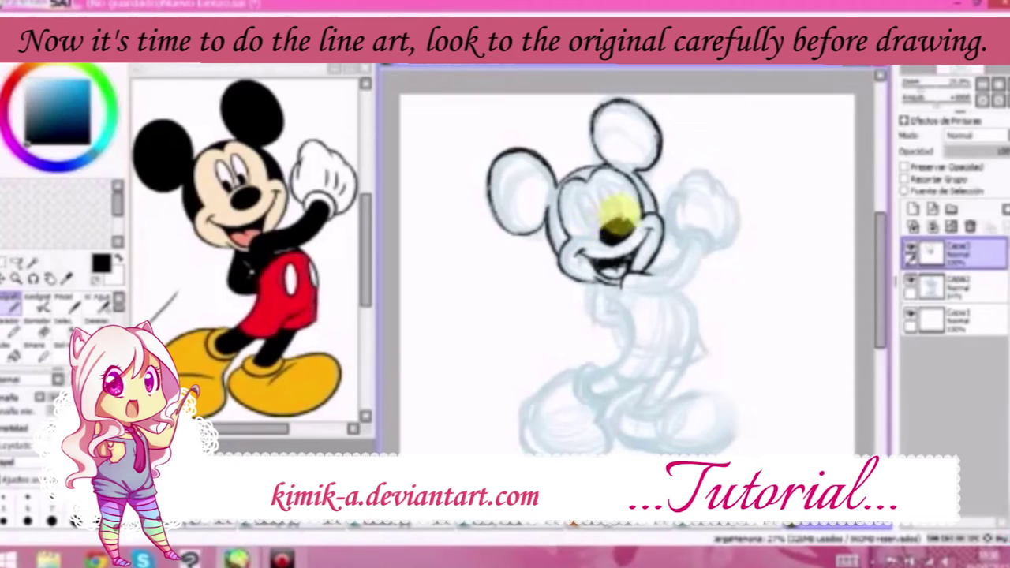
- Ink the two oval eyes, erase the first pupils and redraw them in black
mouse_move(583, 188)
mouse_down()
mouse_move(587, 207)
mouse_move(615, 210)
mouse_move(614, 196)
mouse_move(591, 211)
mouse_move(607, 211)
mouse_up()
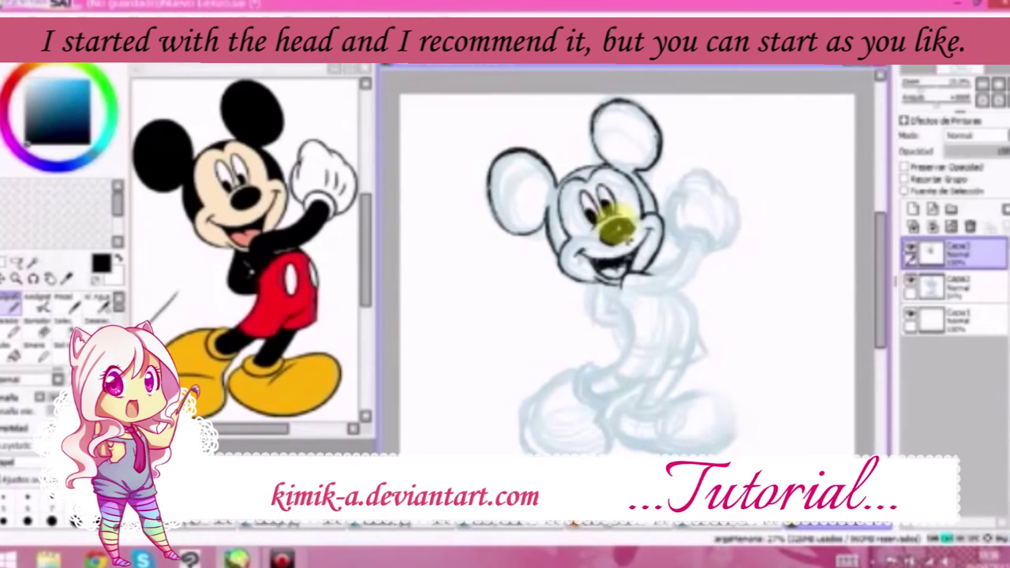
key(ctrl+z)
click(37, 327)
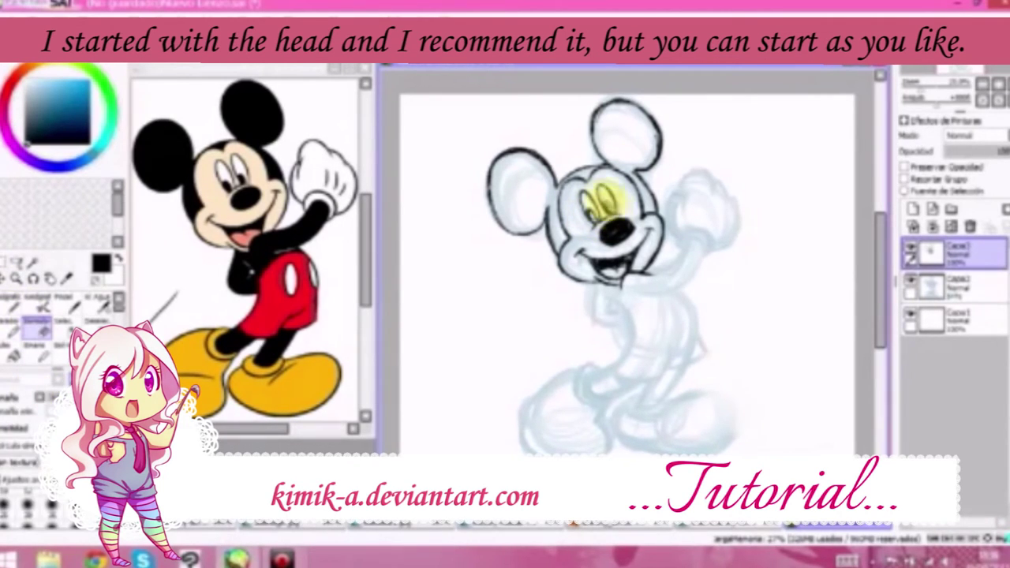
key(n)
mouse_move(607, 205)
mouse_down()
mouse_move(609, 215)
mouse_move(592, 218)
mouse_up()
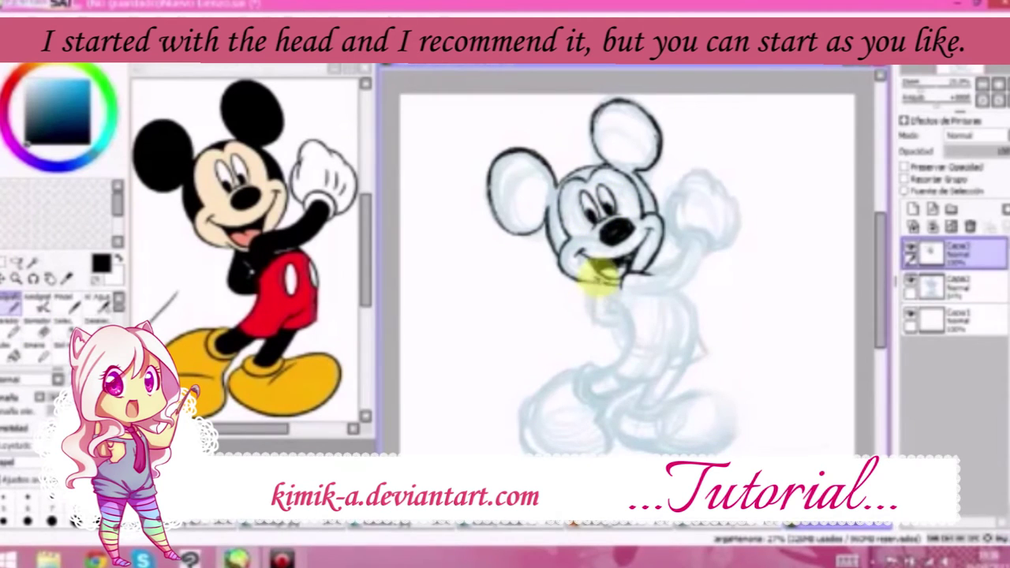
- Ink the bent arm behind the body and the outline of the raised arm up to the wrist
click(237, 254)
click(601, 284)
mouse_move(600, 280)
mouse_down()
mouse_move(593, 321)
mouse_move(635, 320)
mouse_up()
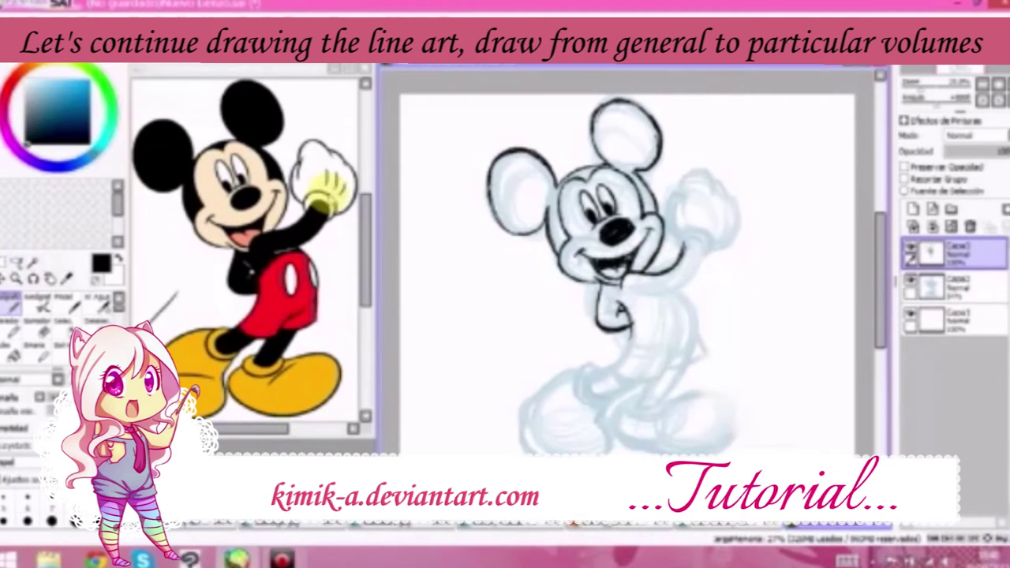
drag(661, 272, 708, 244)
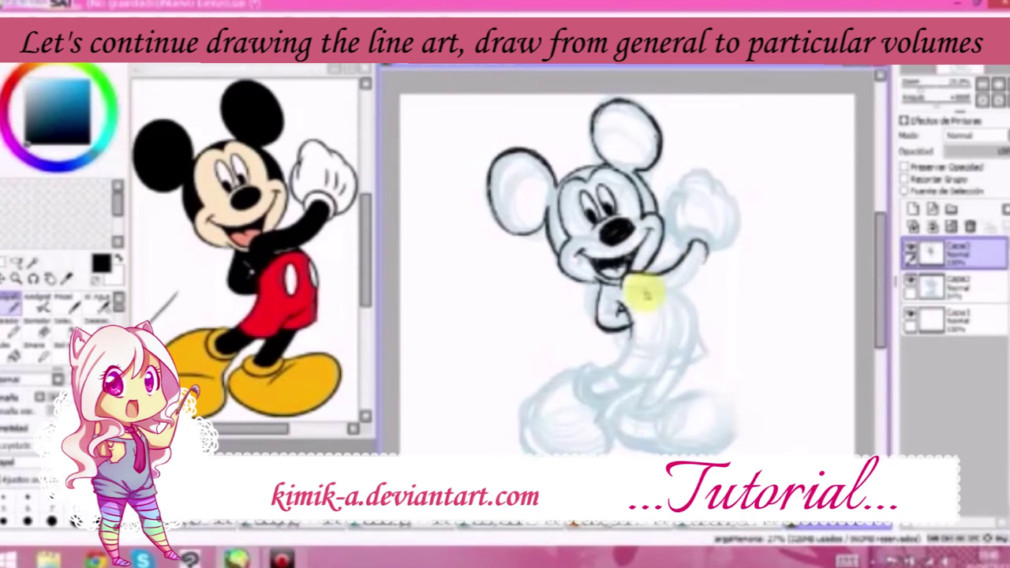
mouse_move(648, 295)
mouse_down()
mouse_move(679, 287)
mouse_move(706, 250)
mouse_up()
- Ink the outline of the shorts with their waistline and leg openings, plus the front leg
drag(669, 293, 694, 325)
mouse_move(624, 343)
mouse_down()
mouse_move(592, 377)
mouse_move(597, 388)
mouse_move(647, 363)
mouse_move(653, 377)
mouse_up()
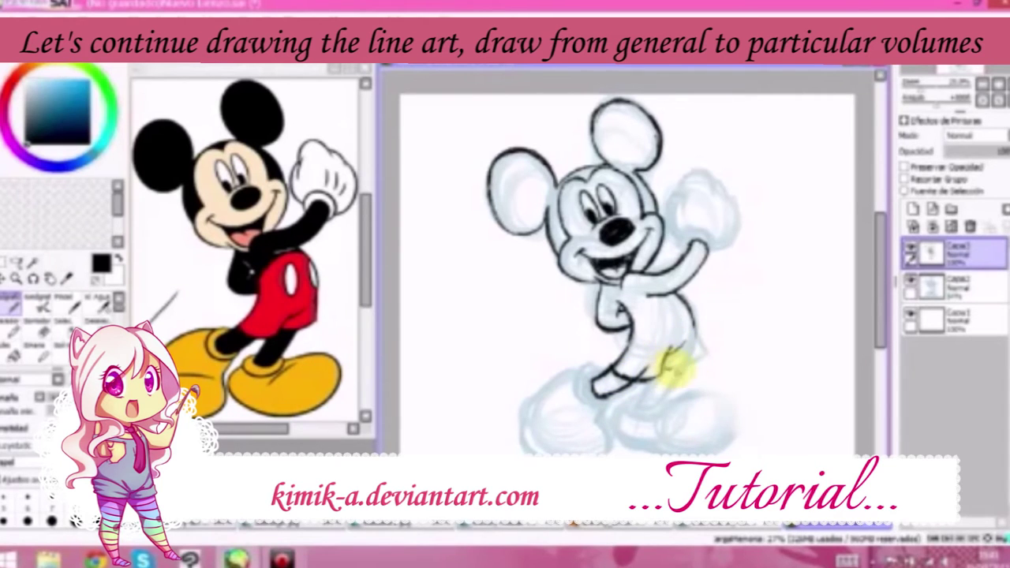
mouse_move(695, 325)
mouse_down()
mouse_move(669, 352)
mouse_move(699, 356)
mouse_up()
drag(699, 357, 677, 366)
mouse_move(628, 325)
mouse_down()
mouse_move(652, 301)
mouse_move(673, 298)
mouse_up()
key(e)
key(n)
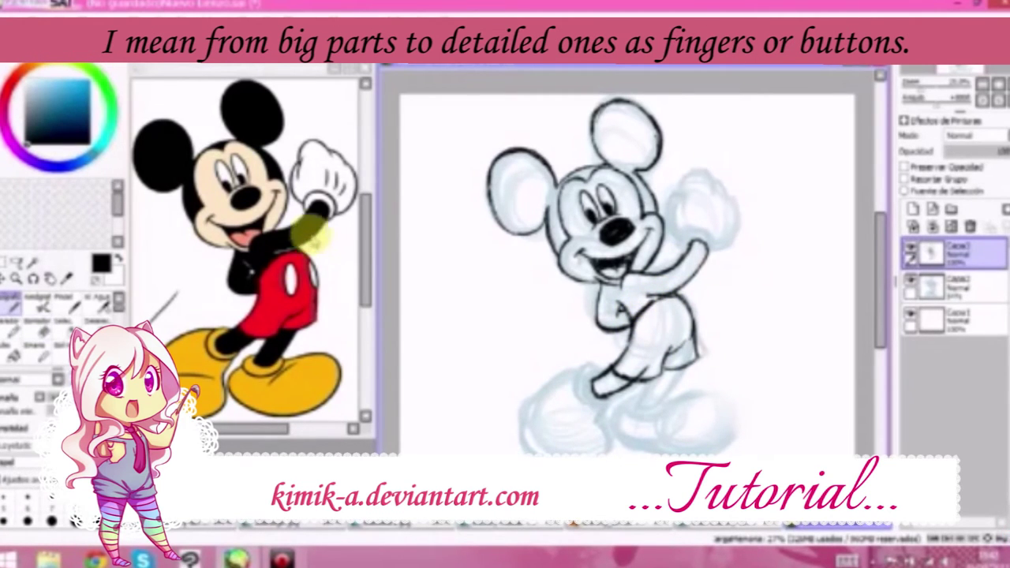
- Ink the two oval buttons on the shorts and the rear leg, and fill both legs with black
mouse_move(671, 328)
mouse_down()
mouse_move(671, 307)
mouse_move(692, 324)
mouse_up()
drag(680, 368, 661, 406)
mouse_move(655, 374)
mouse_down()
mouse_move(637, 399)
mouse_move(648, 382)
mouse_move(635, 400)
mouse_move(655, 399)
mouse_move(645, 407)
mouse_move(592, 382)
mouse_move(646, 390)
mouse_move(670, 370)
mouse_up()
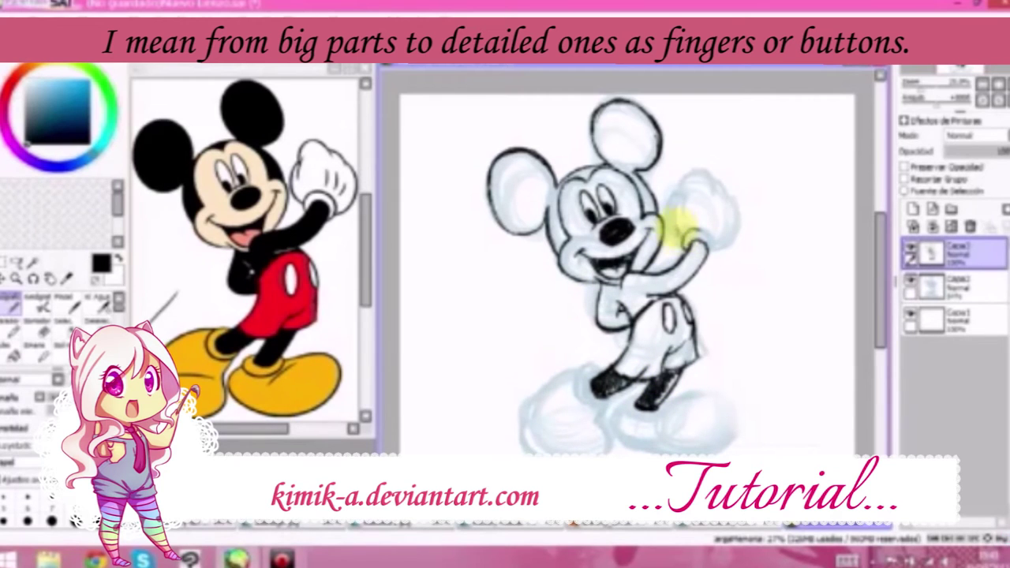
- Ink the raised glove and its cuff, and fill the ears, top of the head, torso and arms with black strokes
mouse_move(682, 189)
mouse_down()
mouse_move(676, 163)
mouse_move(715, 180)
mouse_move(717, 247)
mouse_up()
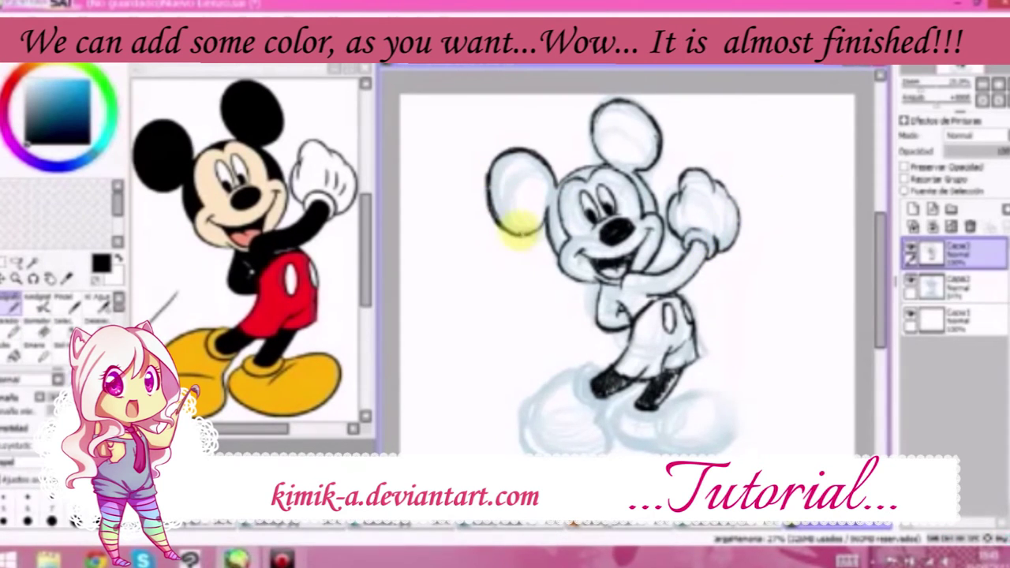
mouse_move(541, 169)
mouse_down()
mouse_move(491, 187)
mouse_move(505, 183)
mouse_move(523, 207)
mouse_move(519, 167)
mouse_move(521, 202)
mouse_move(542, 184)
mouse_move(549, 192)
mouse_move(535, 160)
mouse_up()
mouse_move(601, 111)
mouse_down()
mouse_move(610, 142)
mouse_move(646, 158)
mouse_move(631, 110)
mouse_up()
mouse_move(606, 285)
mouse_down()
mouse_move(624, 309)
mouse_move(620, 293)
mouse_move(655, 293)
mouse_move(623, 280)
mouse_move(646, 275)
mouse_move(657, 285)
mouse_move(698, 235)
mouse_up()
- Ink the outlines, cuffs and crease details of both shoes, erasing misplaced lines
mouse_move(581, 381)
mouse_down()
mouse_move(602, 377)
mouse_move(587, 395)
mouse_move(528, 407)
mouse_move(524, 443)
mouse_up()
click(37, 327)
click(10, 305)
drag(606, 430, 607, 401)
drag(544, 428, 585, 420)
drag(556, 427, 559, 435)
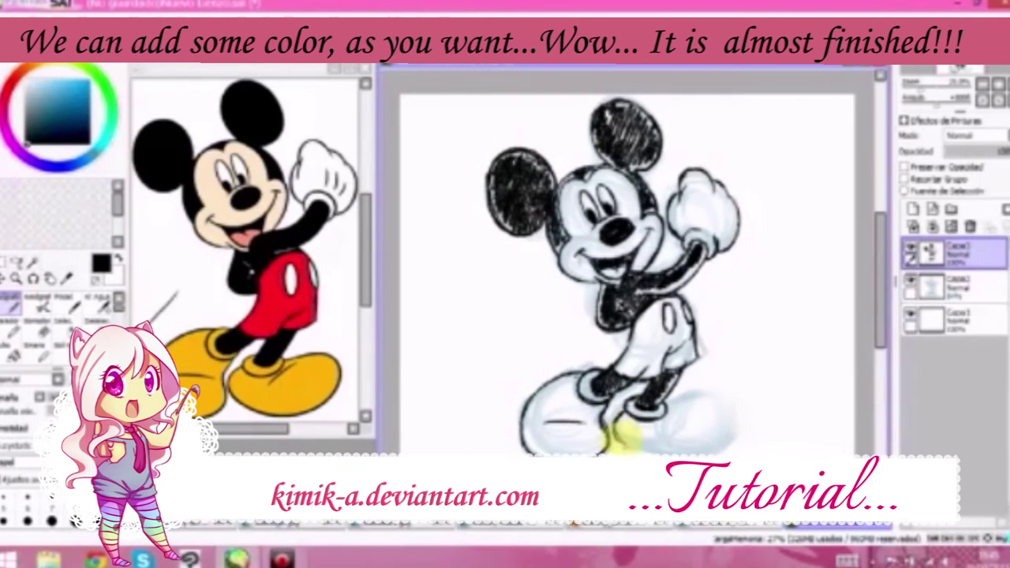
mouse_move(667, 405)
mouse_down()
mouse_move(708, 396)
mouse_move(724, 446)
mouse_up()
- Make the sketch layer active and choose a light blue colour for shading the figure
click(916, 280)
click(61, 88)
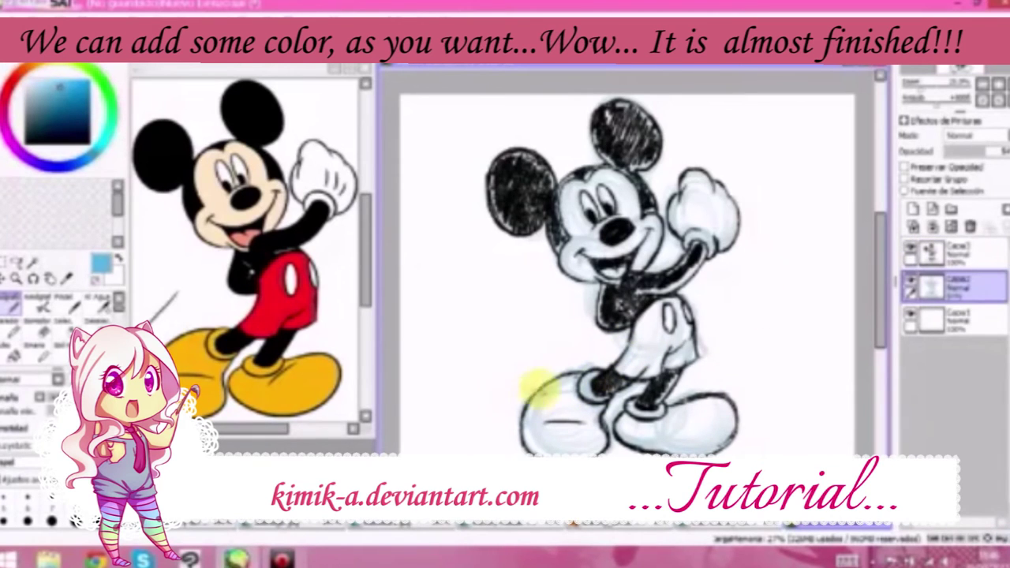